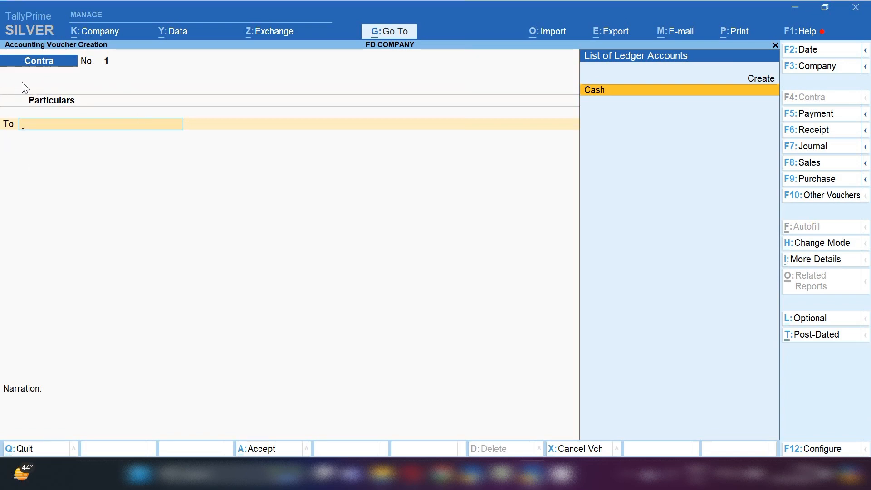
- Set the contra voucher's date to 27-5-24
key(F2)
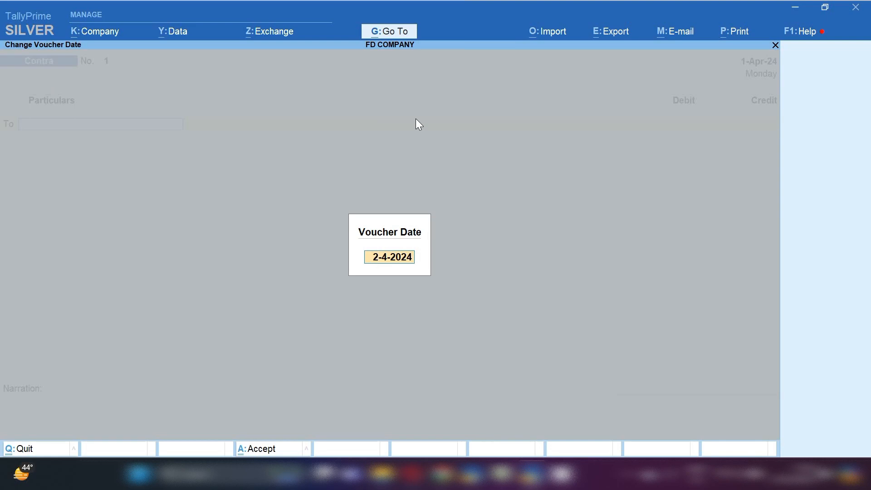
text(27.5.24)
key(Return)
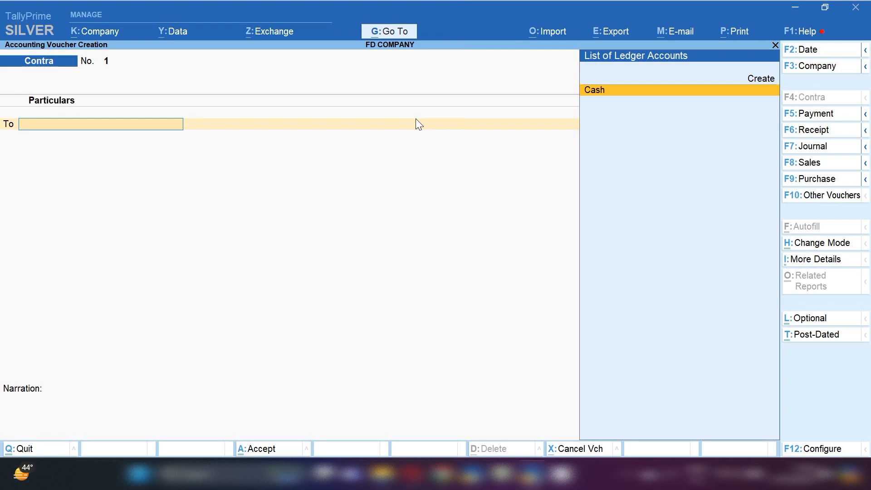
- Create a new ledger from the voucher's To line and name it Sbi Bank (OD A/c)
key(Up)
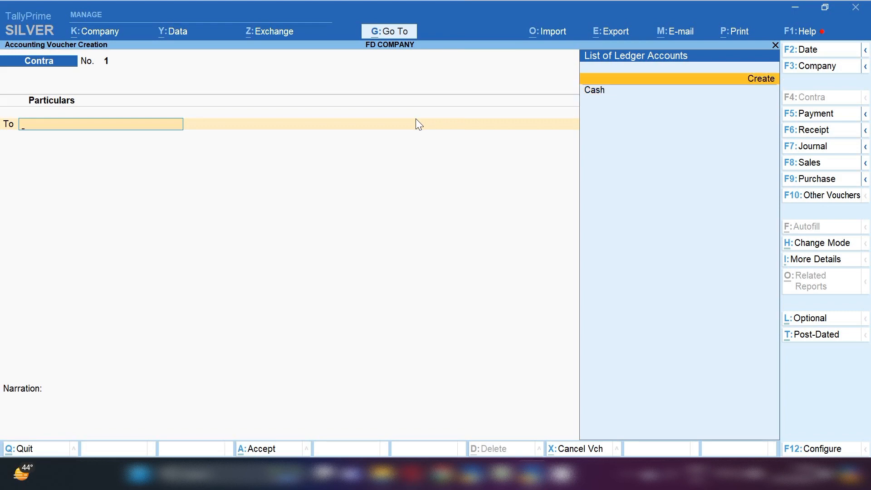
key(Return)
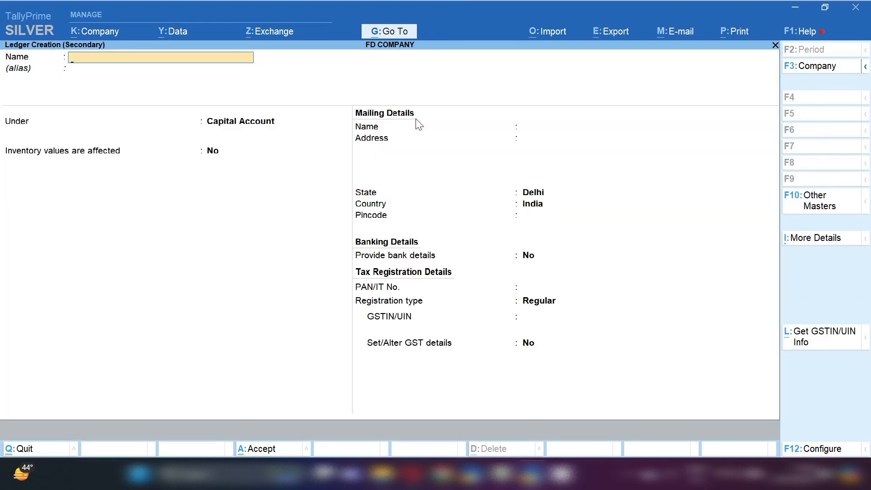
text(Sbi Bank (Od)
key(BackSpace)
key(BackSpace)
text(OD A/c))
key(Return)
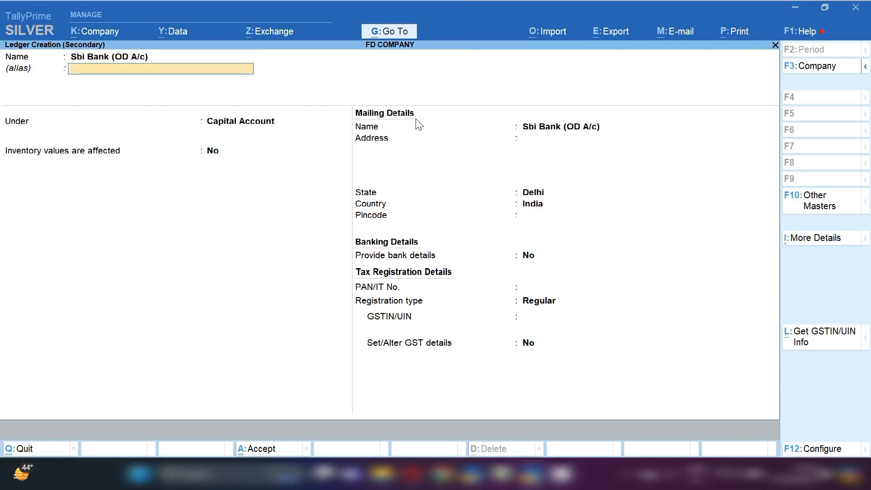
- Group the new ledger under Bank OD A/c, leave the OD limit and bank details blank, and save it
key(Return)
text(O)
key(Down)
key(Down)
key(Down)
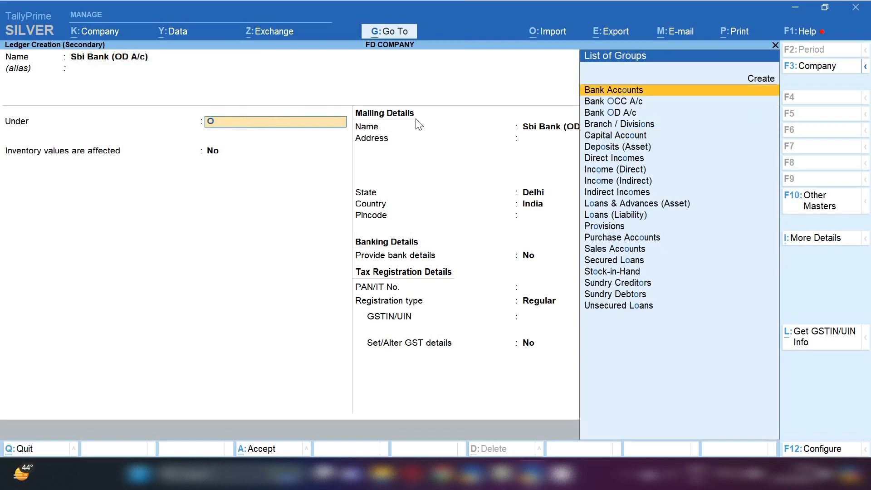
key(Return)
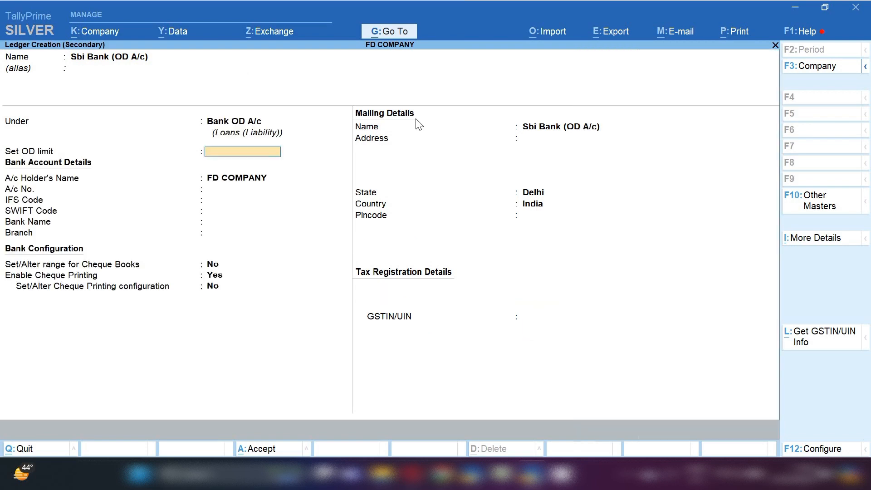
key(Return)
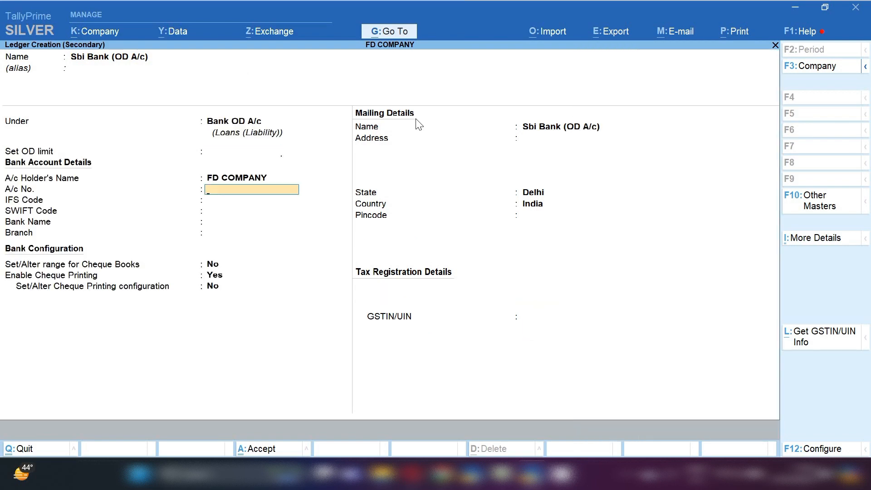
key(Return)
key(Return)
key(Return)
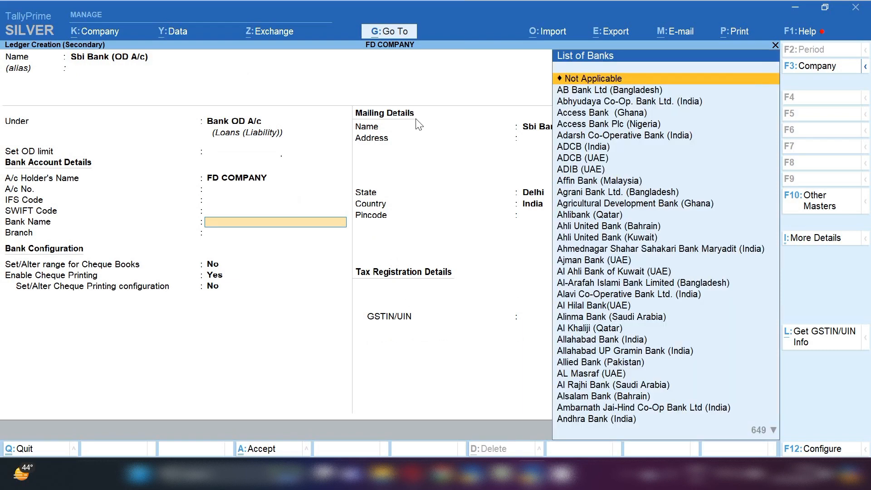
key(ctrl+a)
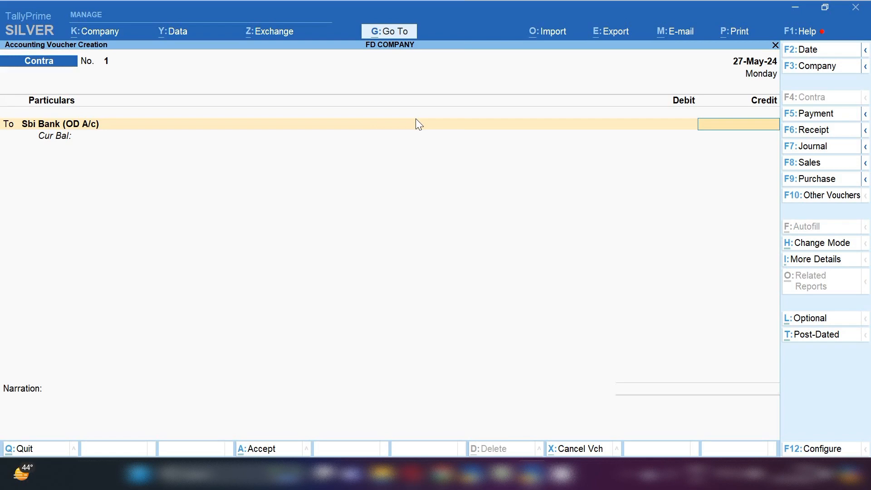
- Credit Sbi Bank (OD A/c) with 1,00,000 and accept the default bank allocation
text(1,00,000)
key(Return)
key(Return)
key(Return)
key(Return)
key(Return)
key(Return)
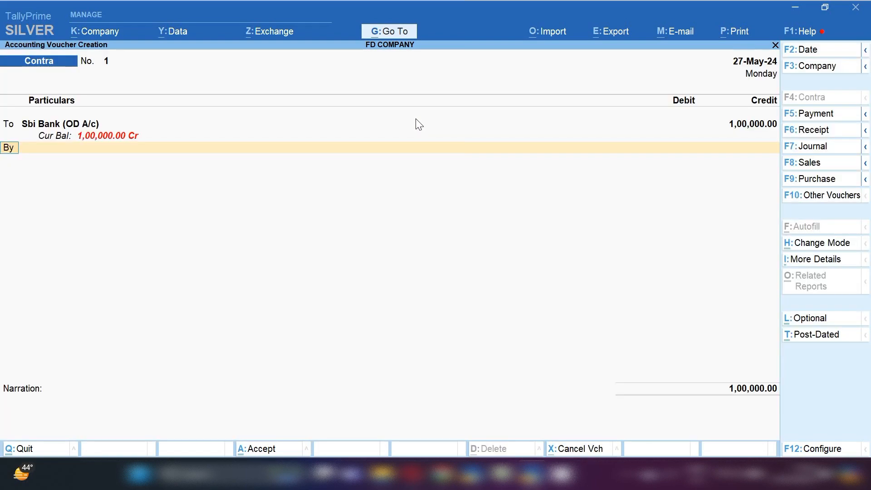
- Create a ledger named Sbi Bank under Bank Accounts for the By line, leaving the bank details blank, and save it
key(alt+c)
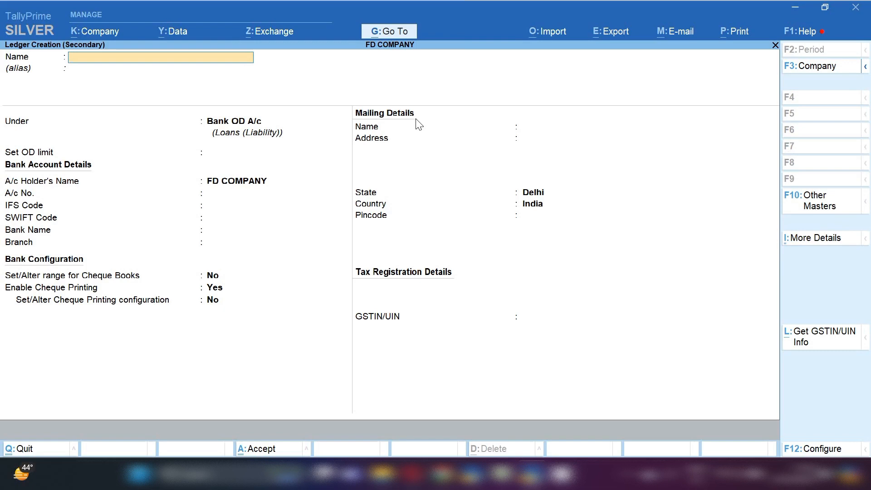
text(Sbi Bank)
key(Return)
key(Return)
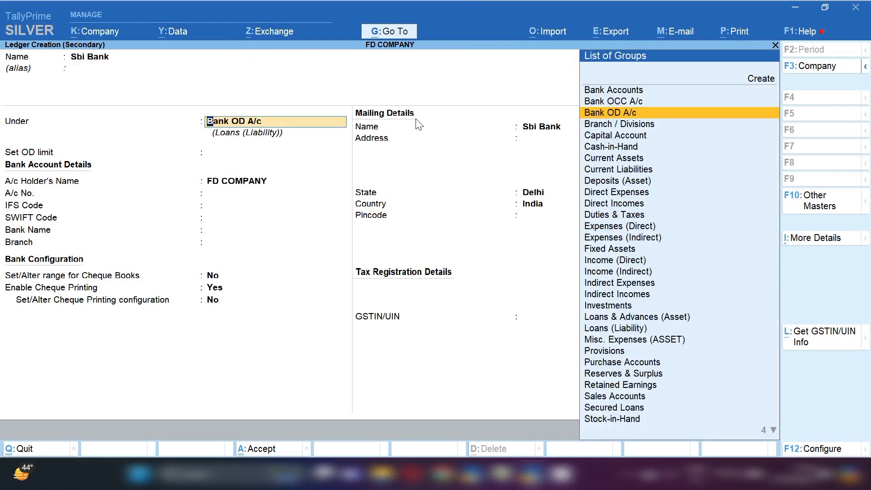
text(Bank)
key(Return)
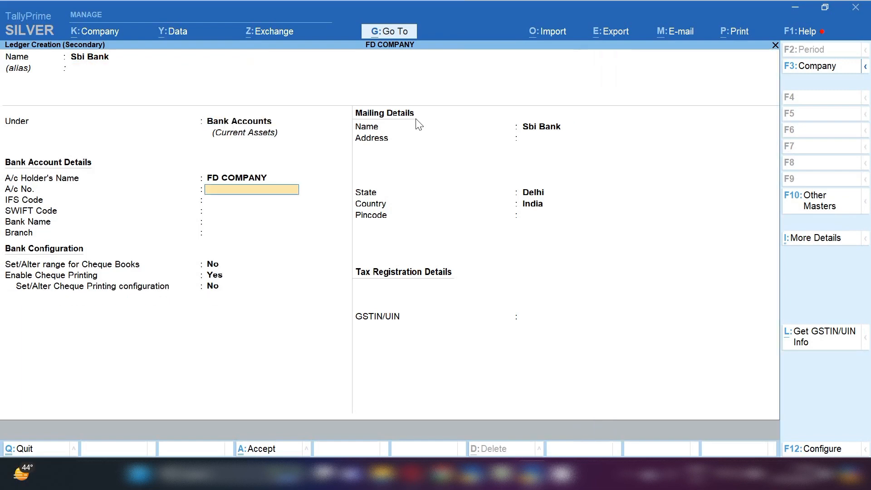
key(Return)
key(Return)
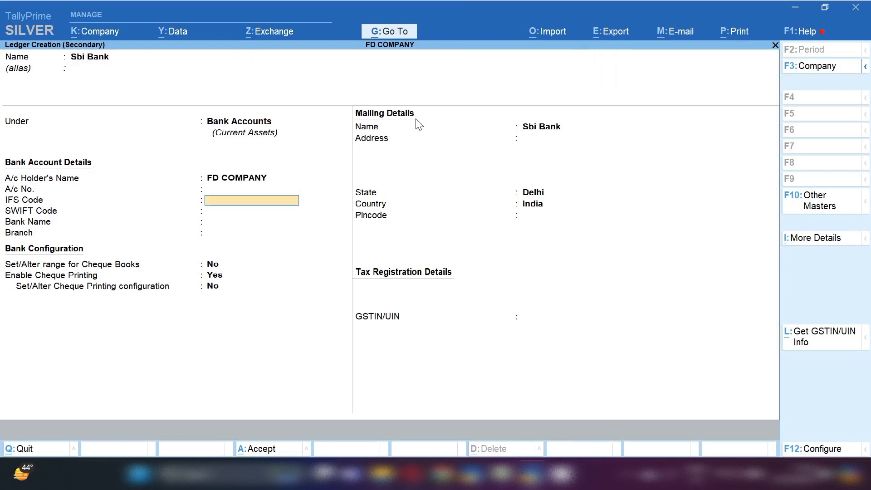
key(Return)
key(Return)
key(ctrl+a)
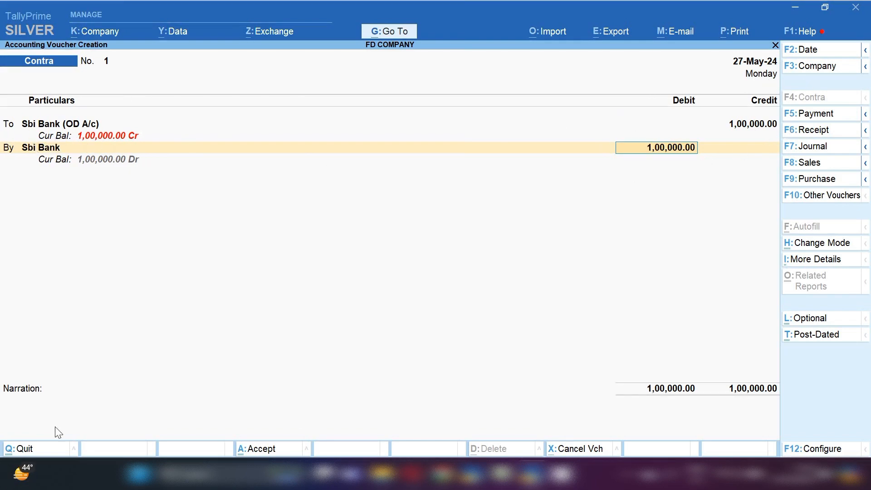
- Enter the narration "being amount transfered to od to sbi" and save the contra voucher
click(65, 420)
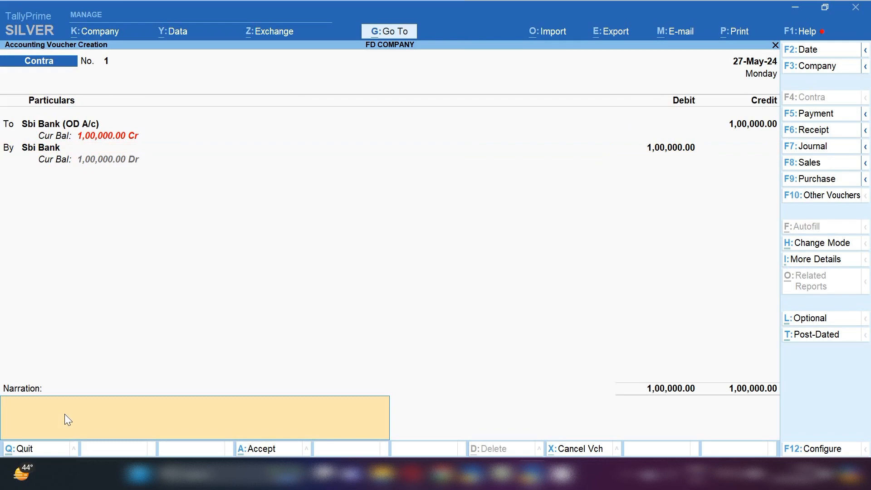
text(being amount transfered to)
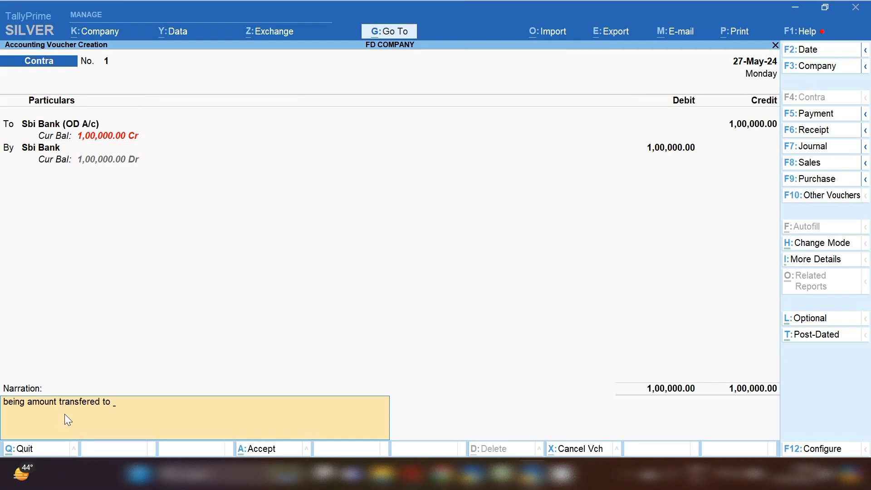
text( od to sbi)
key(Return)
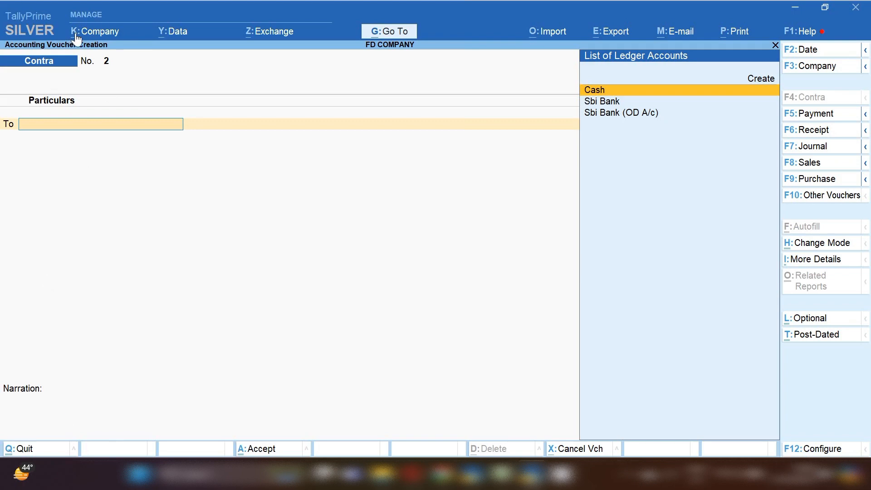
- Date the second contra voucher 28-5-2024 and choose Sbi Bank as the account to credit
key(F2)
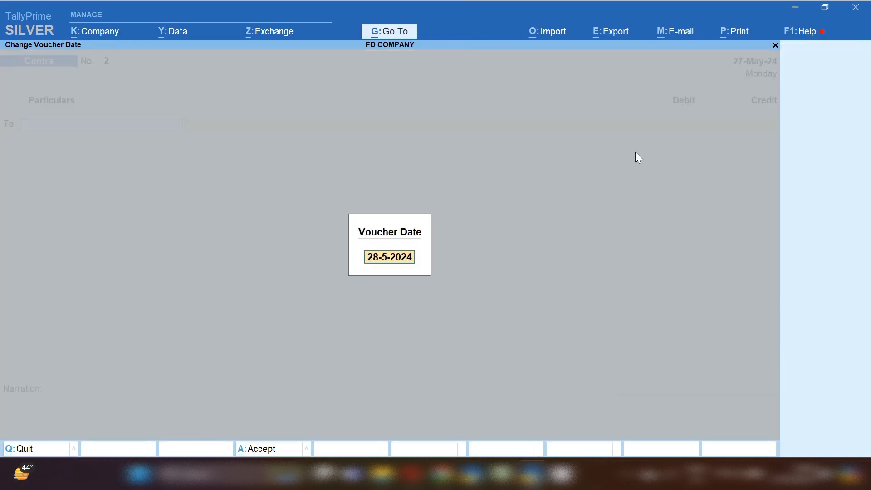
key(Return)
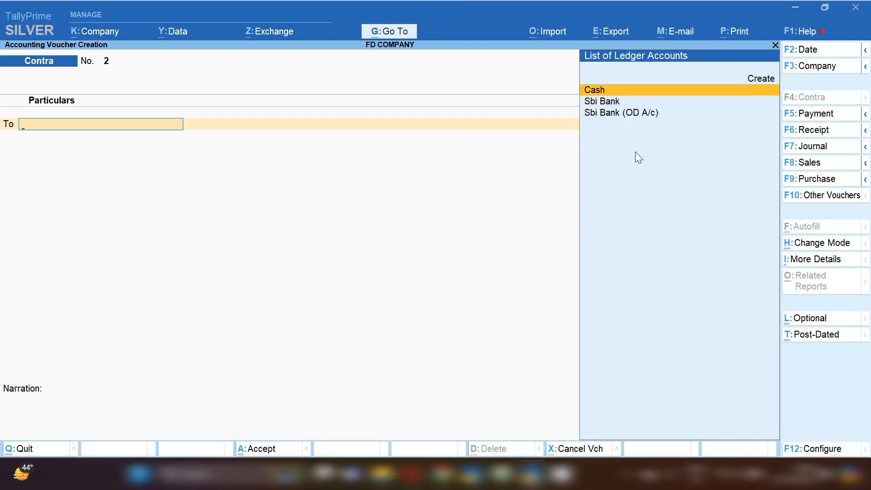
key(Down)
key(Return)
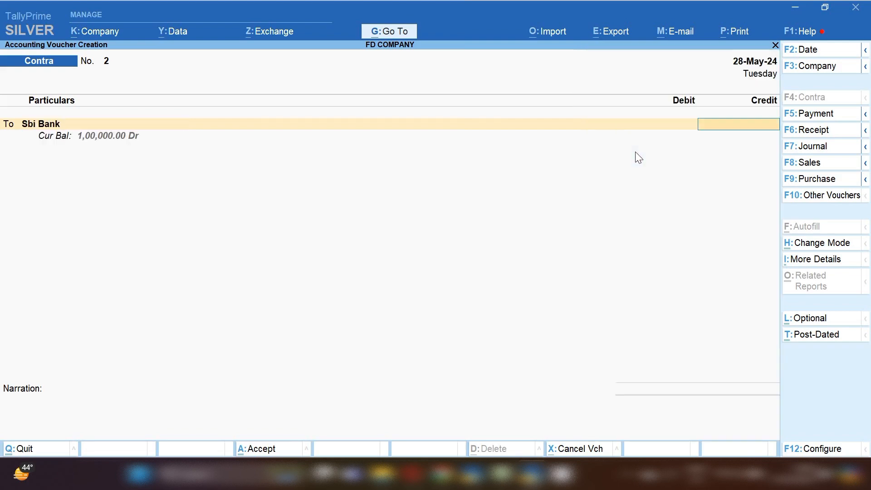
- Credit Sbi Bank with 1,00,000 and accept the default bank allocation
text(100000)
key(Return)
key(Return)
key(Return)
key(Return)
key(Return)
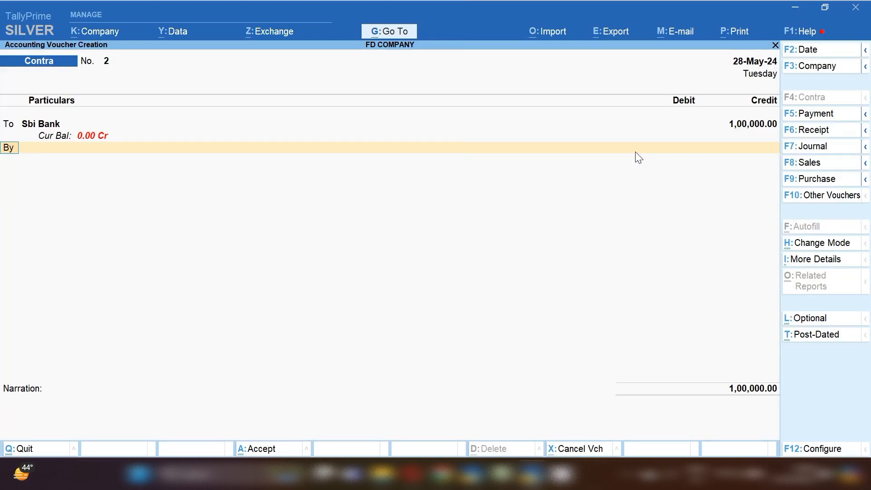
- Debit Sbi Bank (OD A/c) with 1,00,000 and accept the Cheque/DD bank allocation with the instrument number and bank name blank
key(Return)
key(Down)
key(Down)
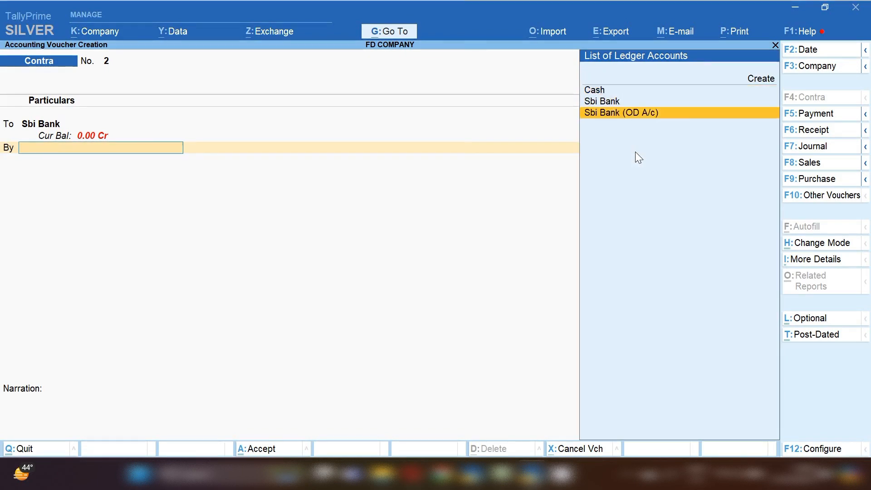
key(Return)
key(Return)
key(Return)
key(Return)
key(Return)
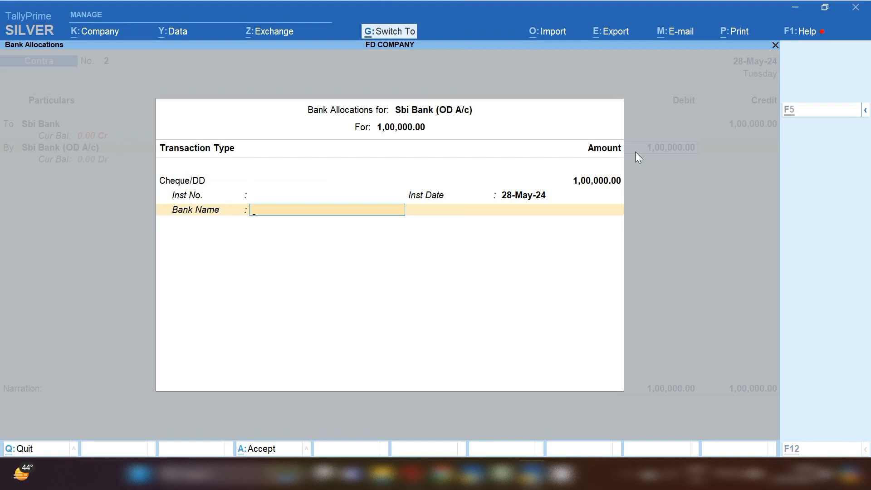
key(ctrl+a)
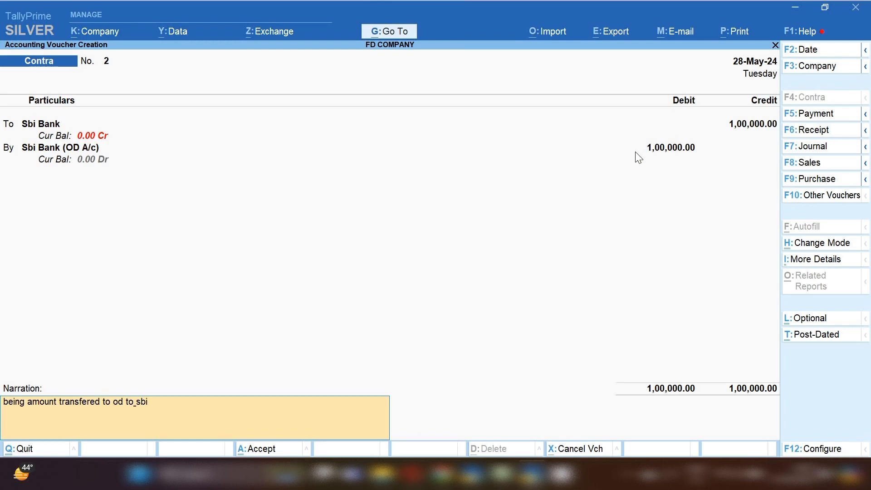
- Change the narration to "being amount transfered to sbi to od" and save the second contra voucher
key(BackSpace)
key(BackSpace)
key(BackSpace)
key(BackSpace)
key(BackSpace)
key(BackSpace)
key(BackSpace)
key(BackSpace)
key(BackSpace)
text(sbi to od)
key(Return)
key(Return)
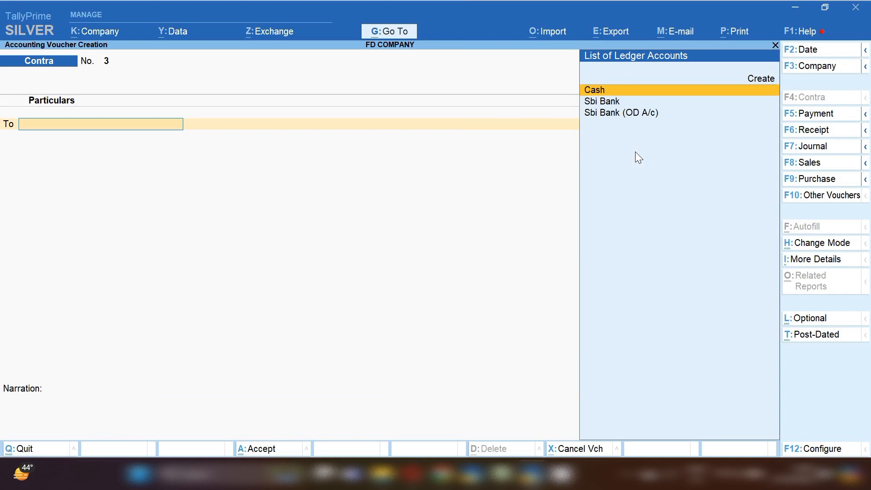
- Open the ledger vouchers report for Sbi Bank (OD A/c) and review its entries
click(368, 36)
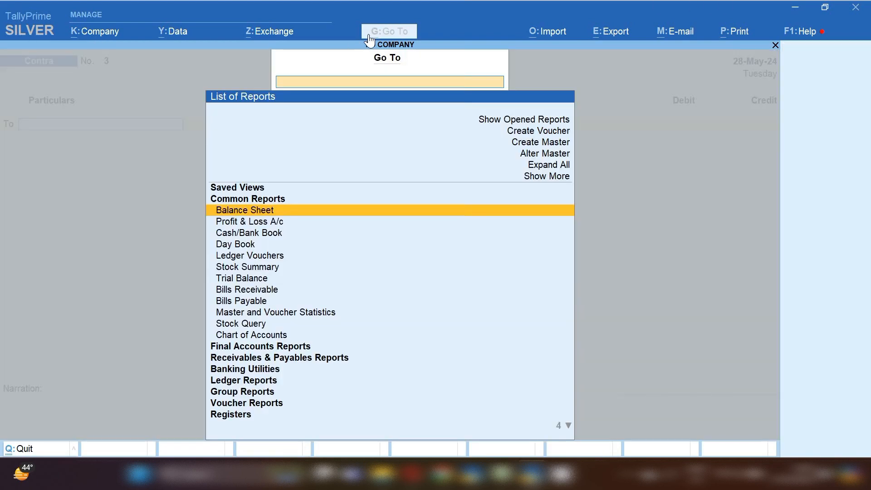
key(Down)
key(Down)
key(Down)
key(Down)
key(Down)
key(Down)
key(Down)
key(Down)
key(Down)
key(Down)
key(Down)
key(Down)
key(Down)
key(Down)
key(Down)
key(Down)
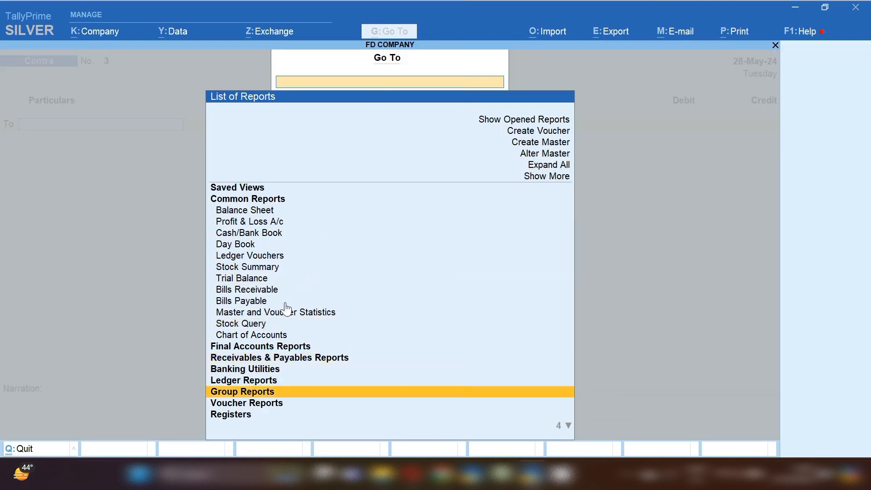
click(256, 385)
click(254, 144)
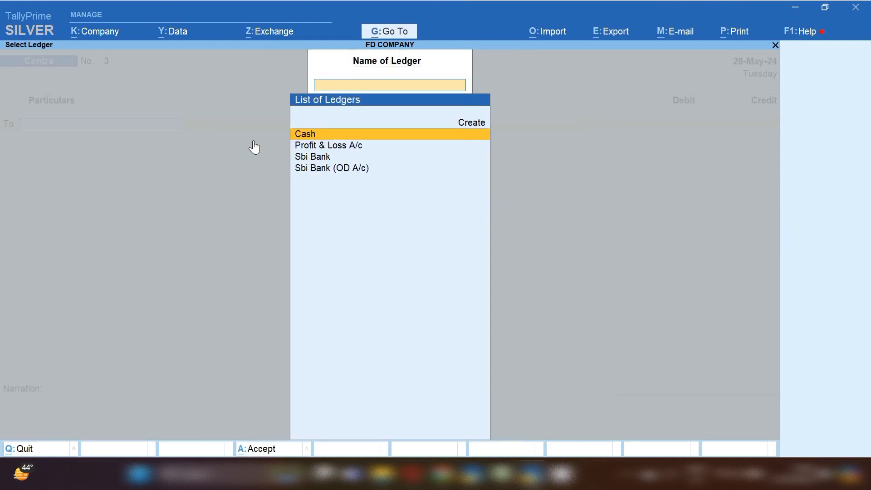
click(366, 169)
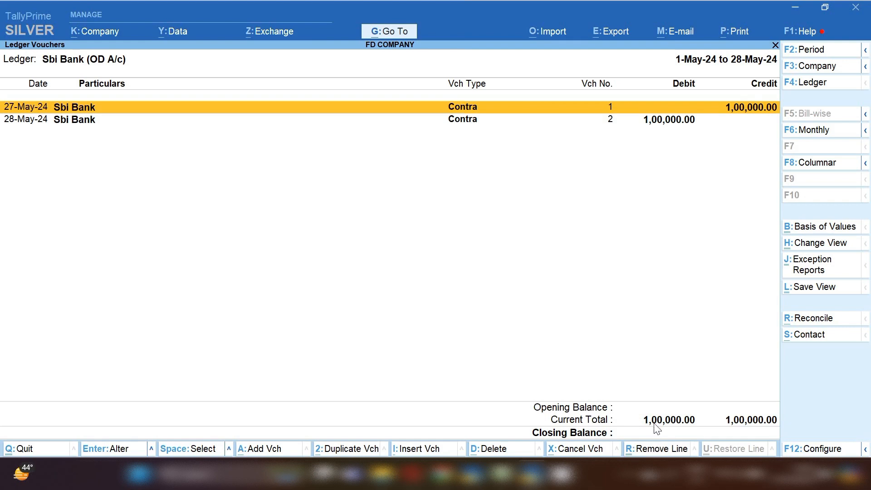
- Switch the ledger vouchers report to Sbi Bank and review its entries
key(Escape)
key(Up)
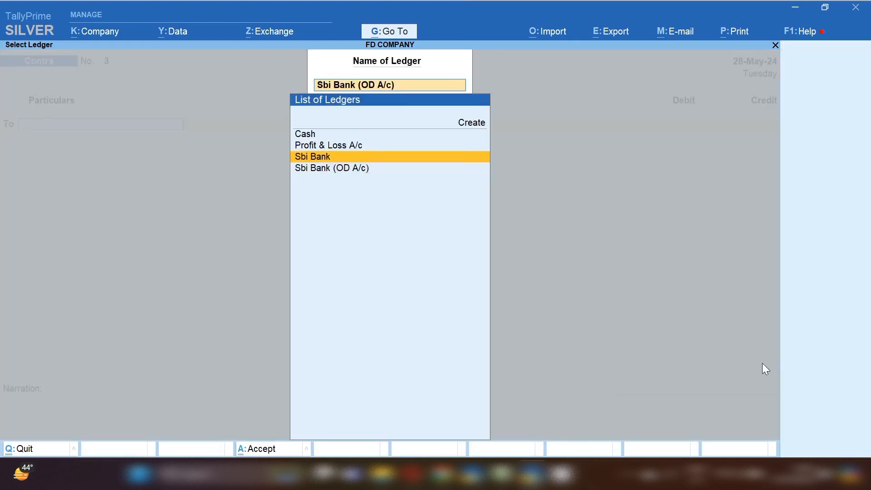
key(Return)
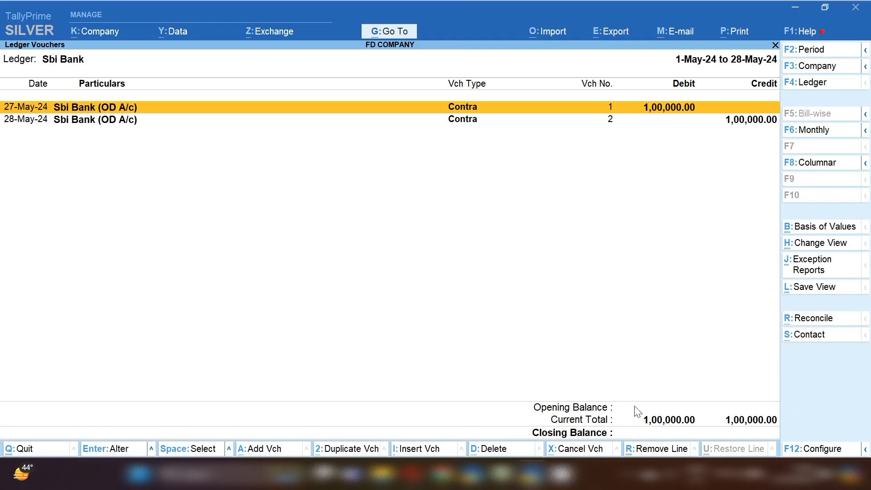
click(628, 474)
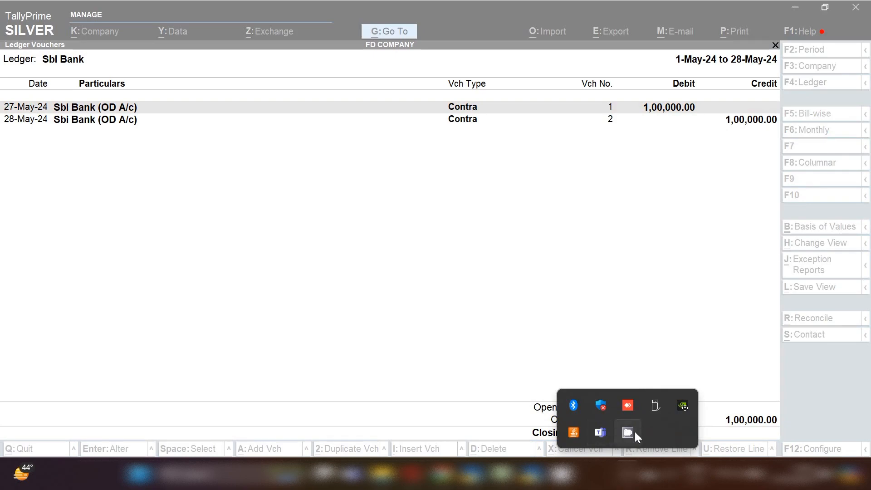